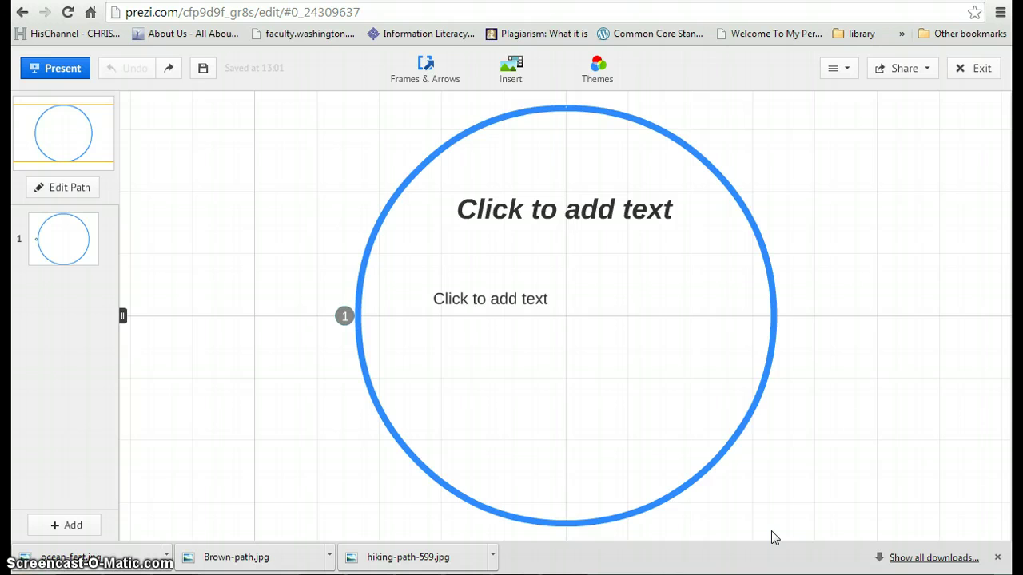
Step: Delete the default circle frame together with its text placeholders from the canvas
left_click(734, 195)
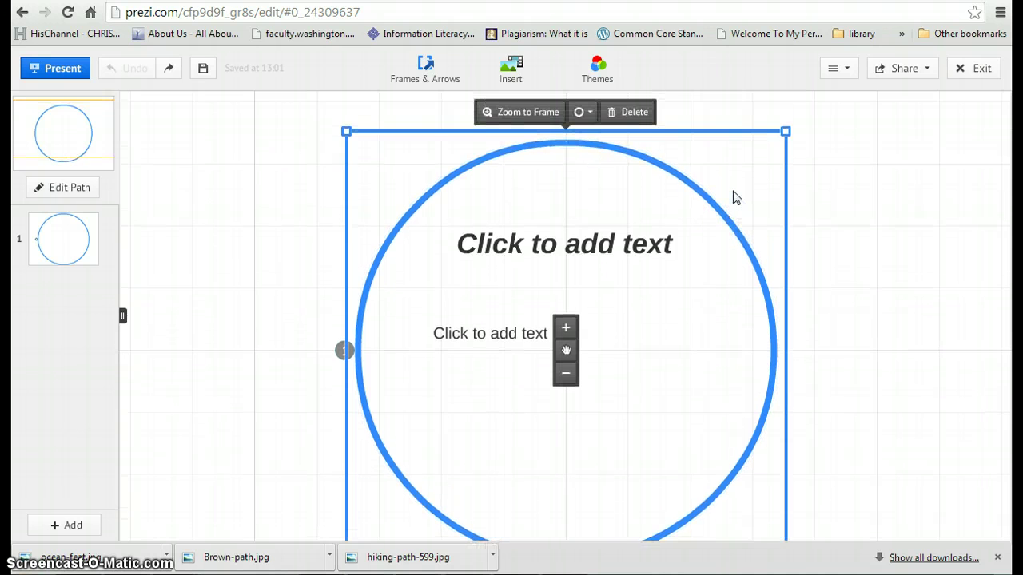
left_click(642, 114)
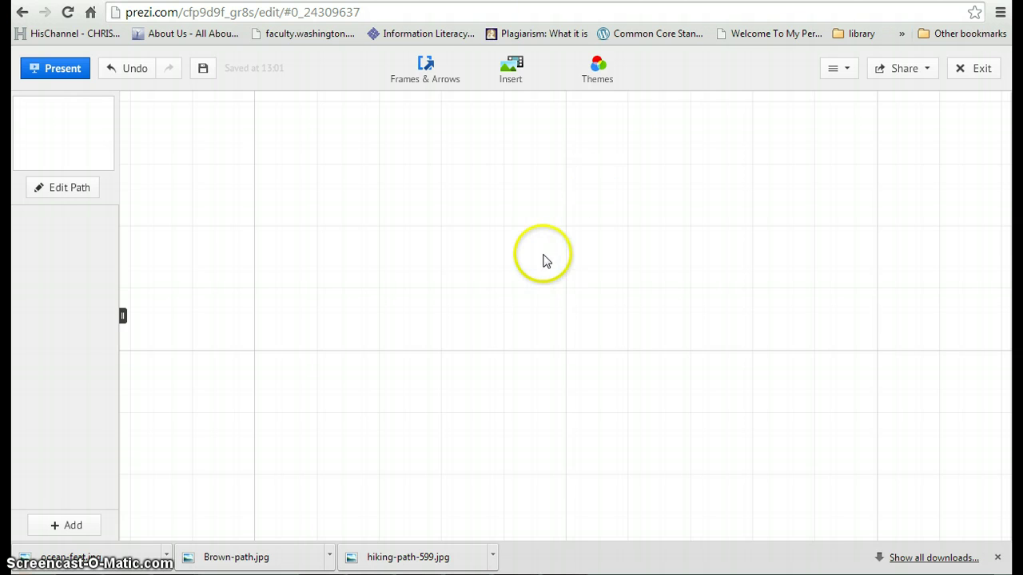
Step: Insert the hiking-path-599 image from the Pictures library onto the empty canvas and close the image insertion options
left_click(532, 64)
left_click(521, 108)
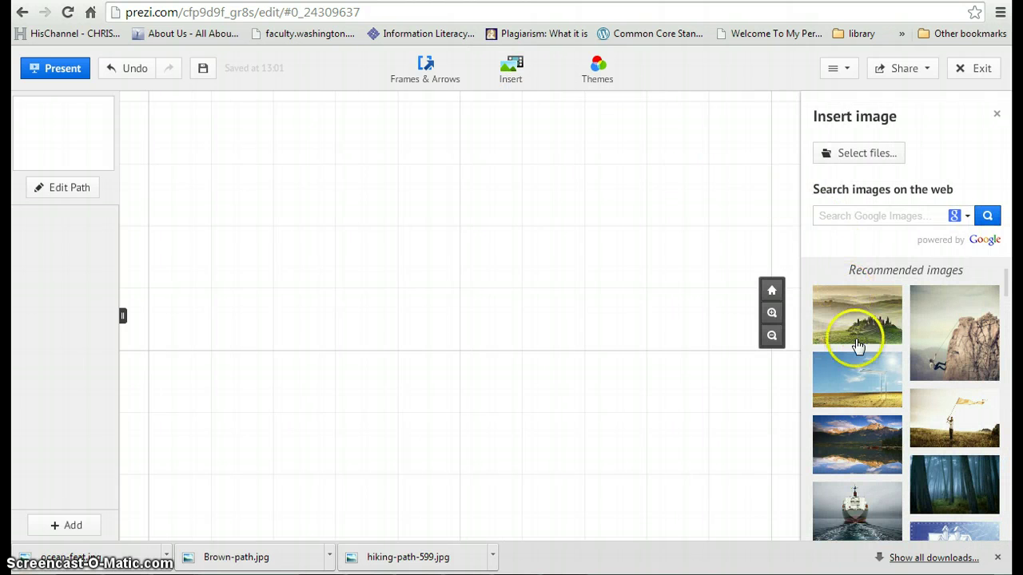
left_click(832, 215)
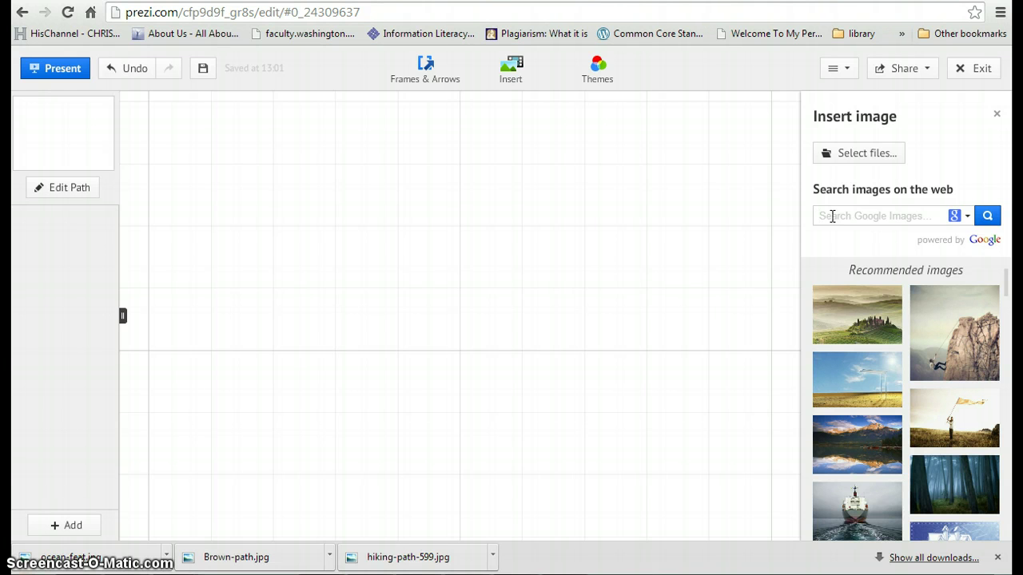
left_click(832, 315)
left_click(823, 314)
left_click(578, 361)
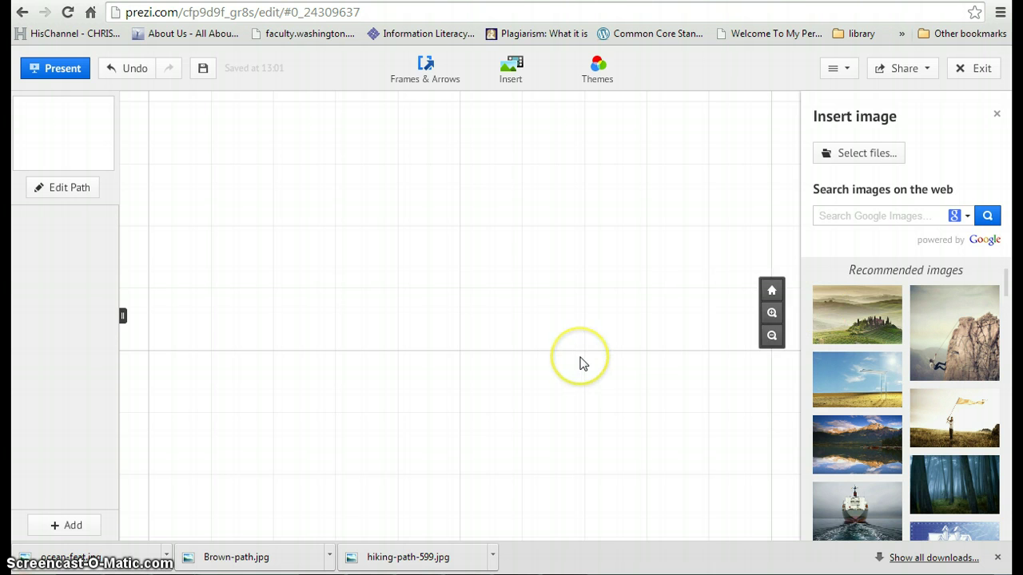
left_click(849, 150)
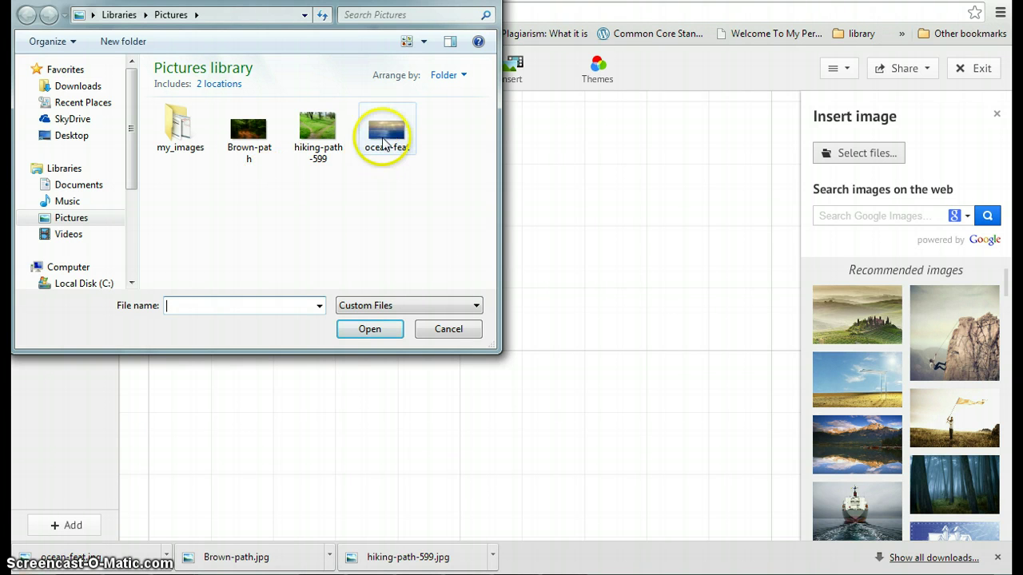
left_click(323, 120)
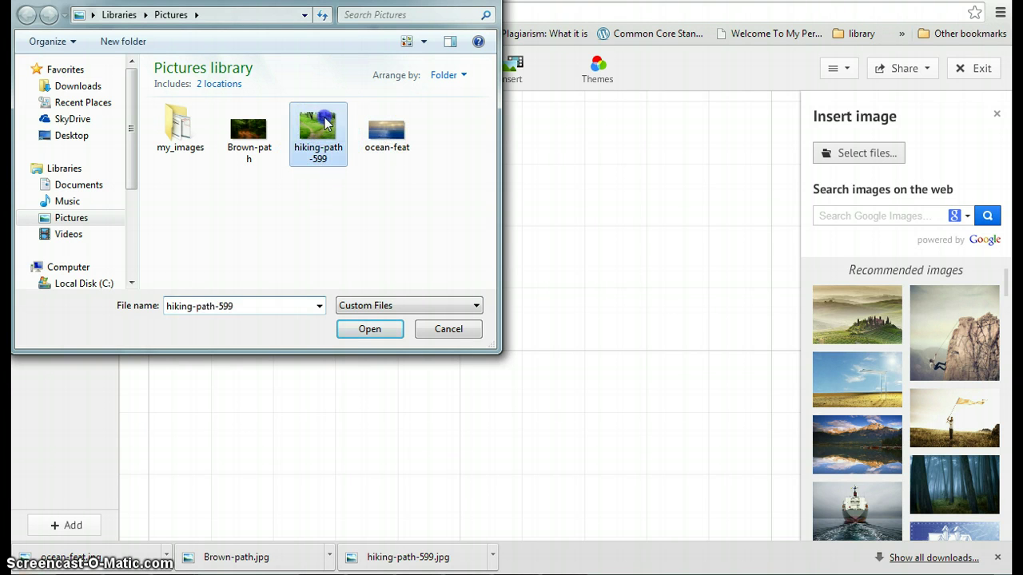
left_click(369, 330)
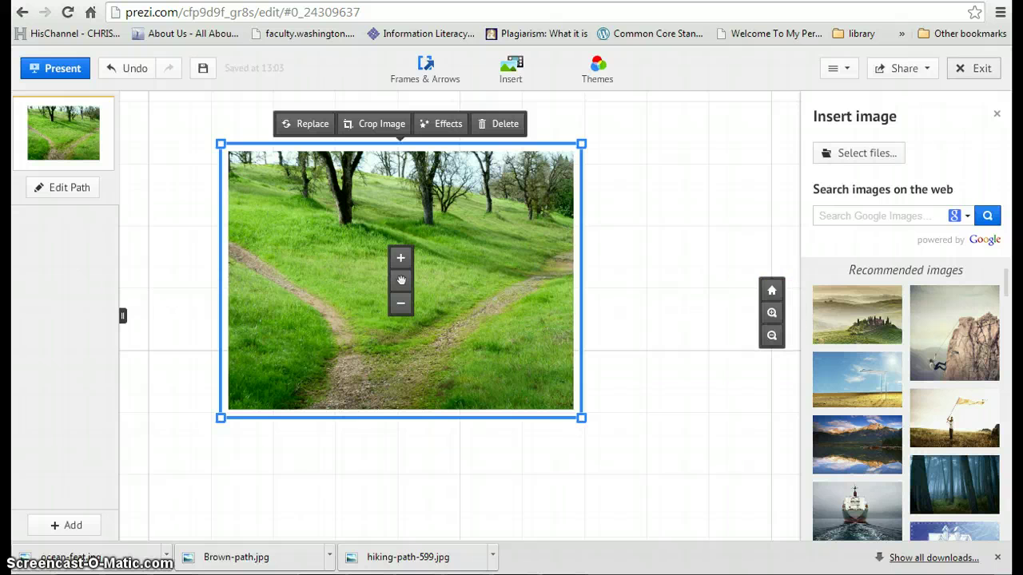
left_click(996, 116)
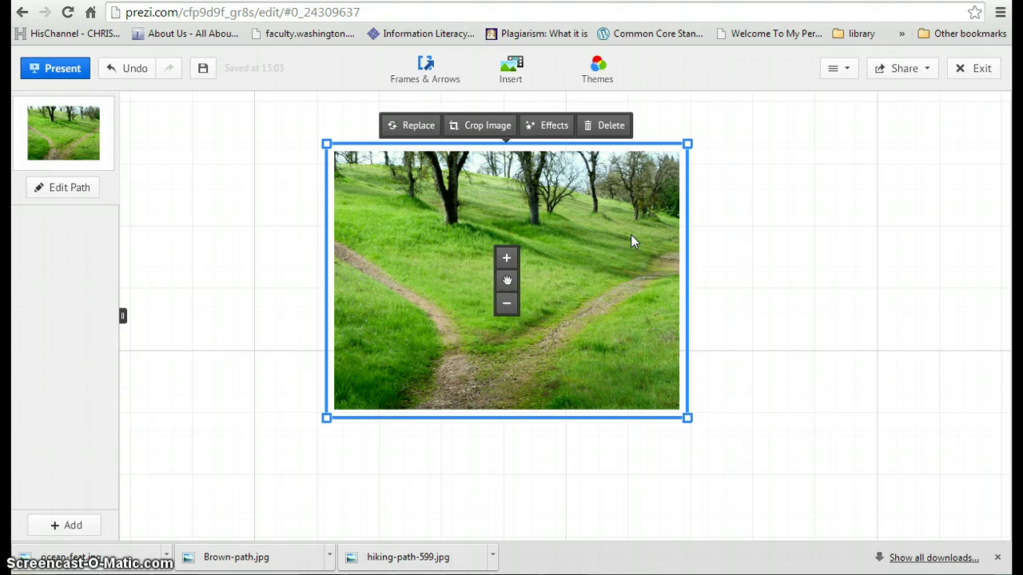
Step: Add the hiking path image to the presentation path and preview the presentation in full screen
left_click(715, 265)
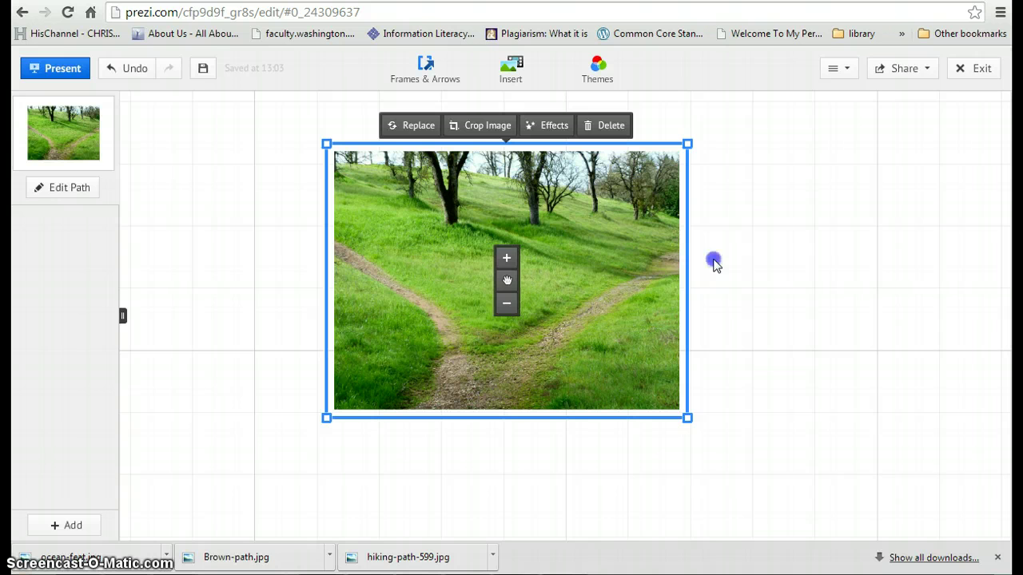
right_click(679, 229)
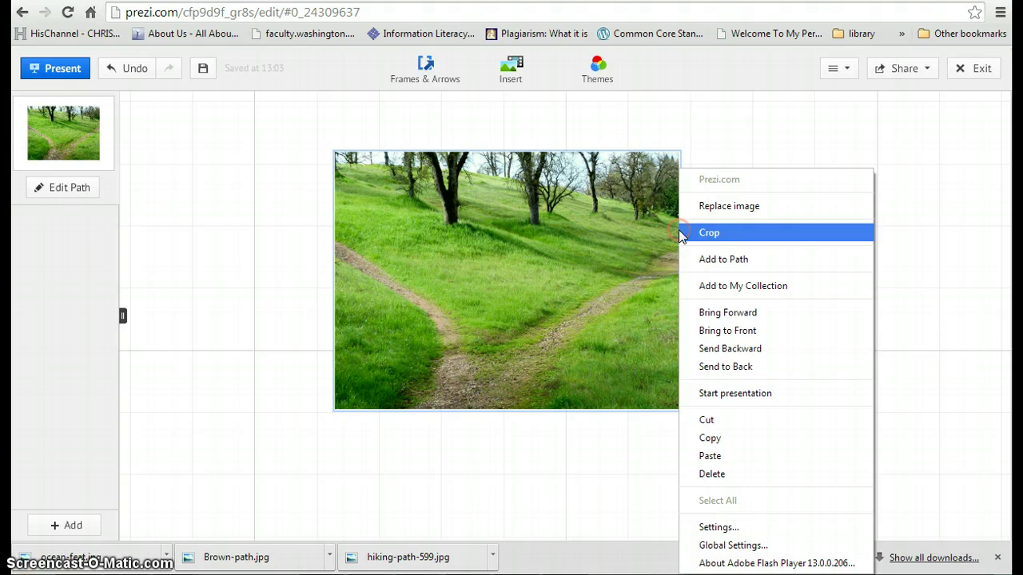
left_click(700, 260)
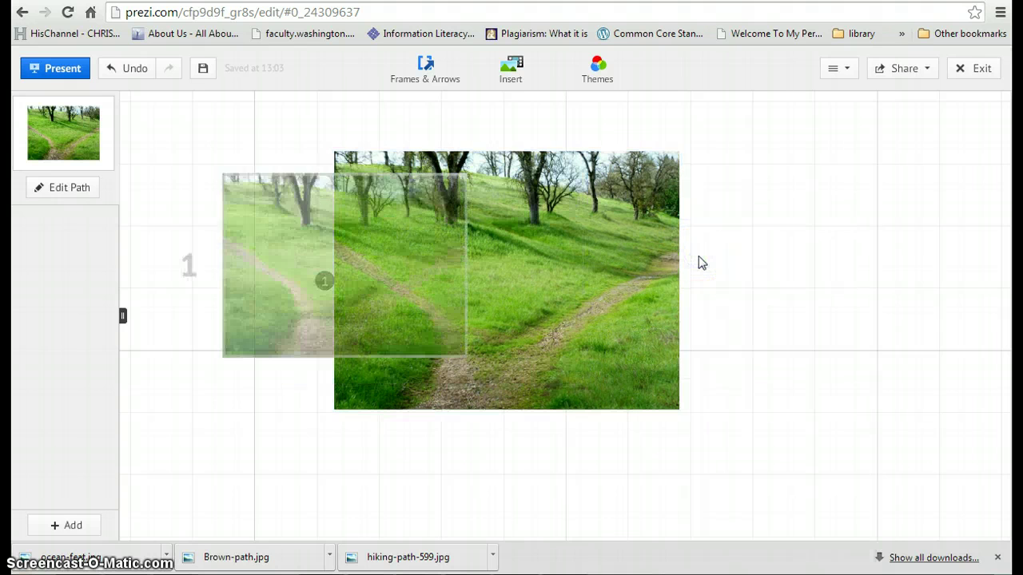
left_click(53, 69)
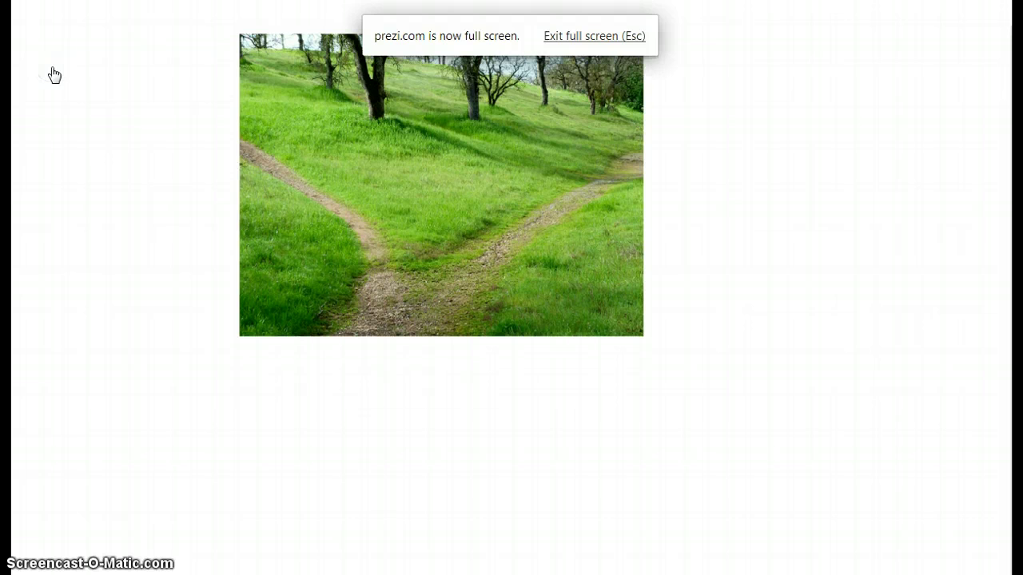
left_click(398, 254)
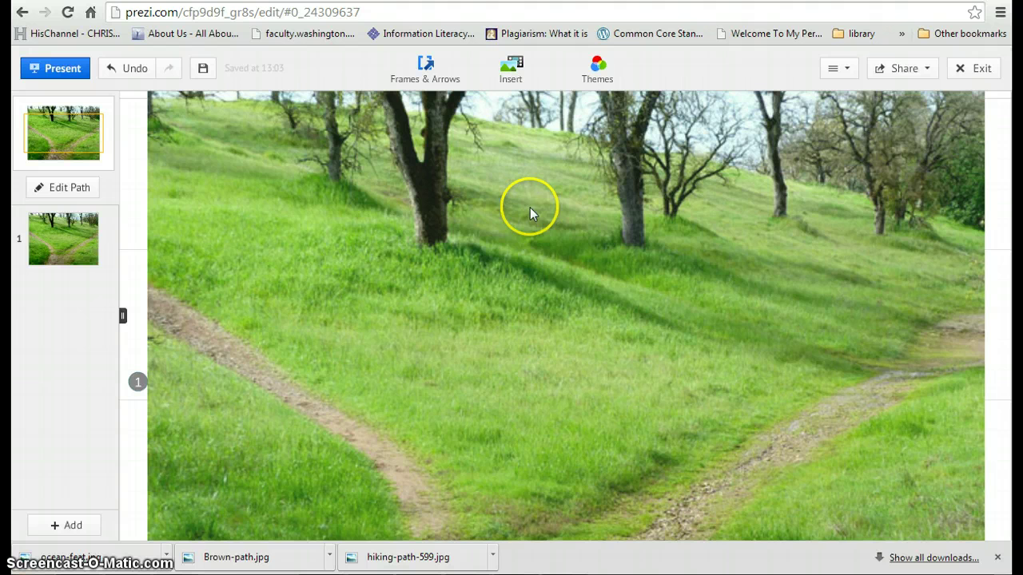
left_click_drag(530, 213, 542, 270)
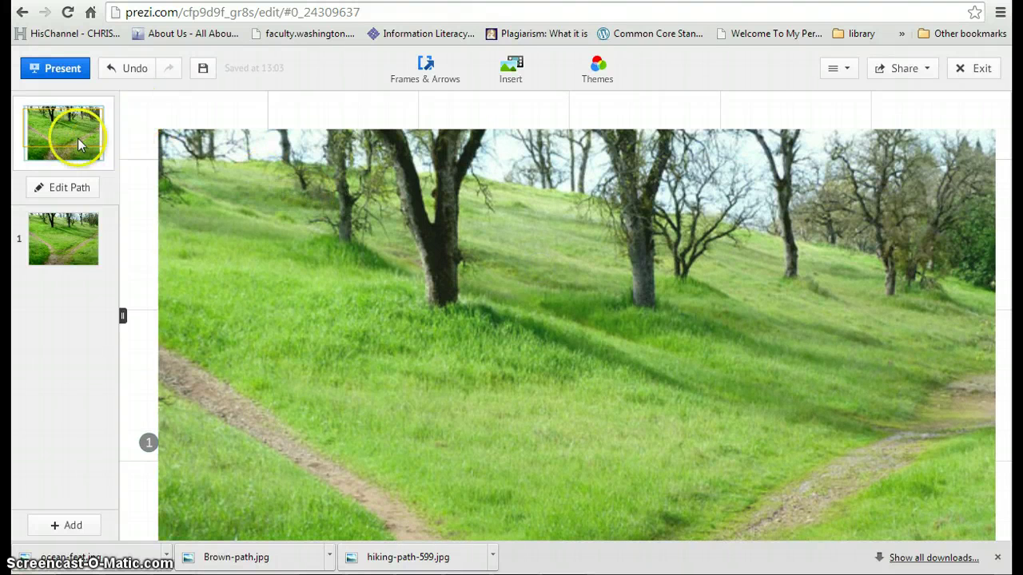
left_click_drag(542, 346, 541, 285)
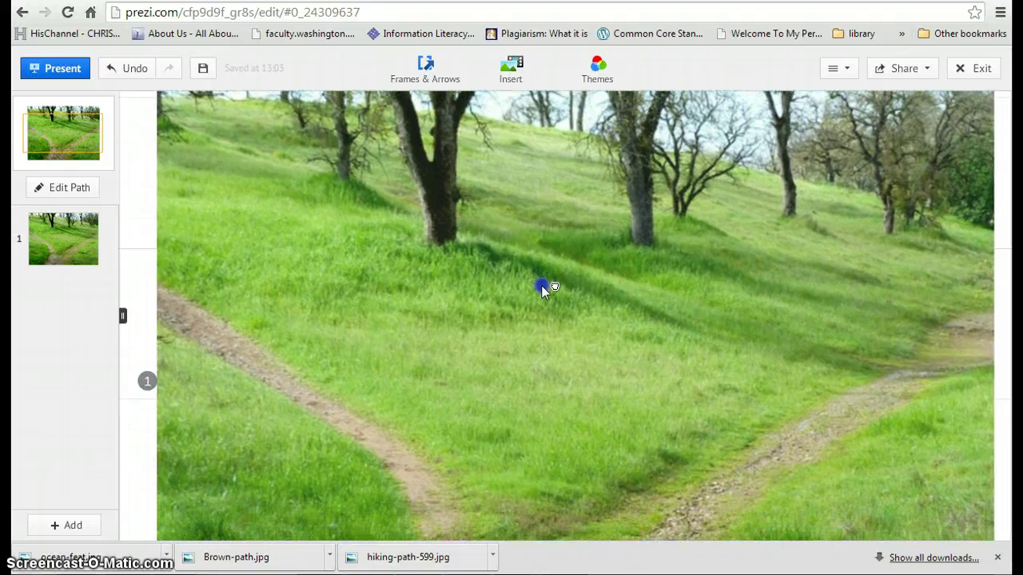
left_click(572, 287)
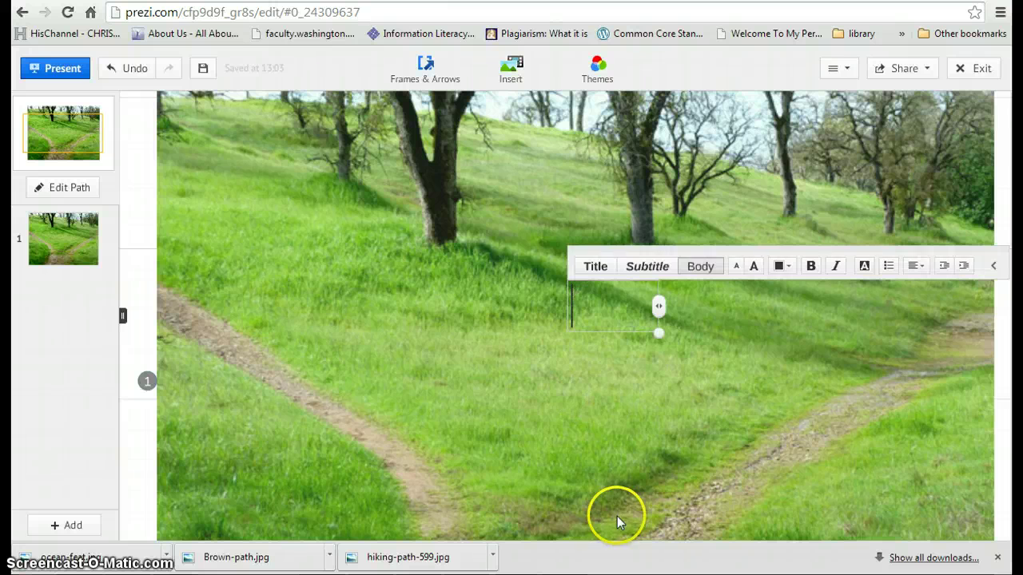
left_click(616, 417)
Step: Enlarge the hiking path image by one increment, show the overview and deselect the image
mouse_move(982, 297)
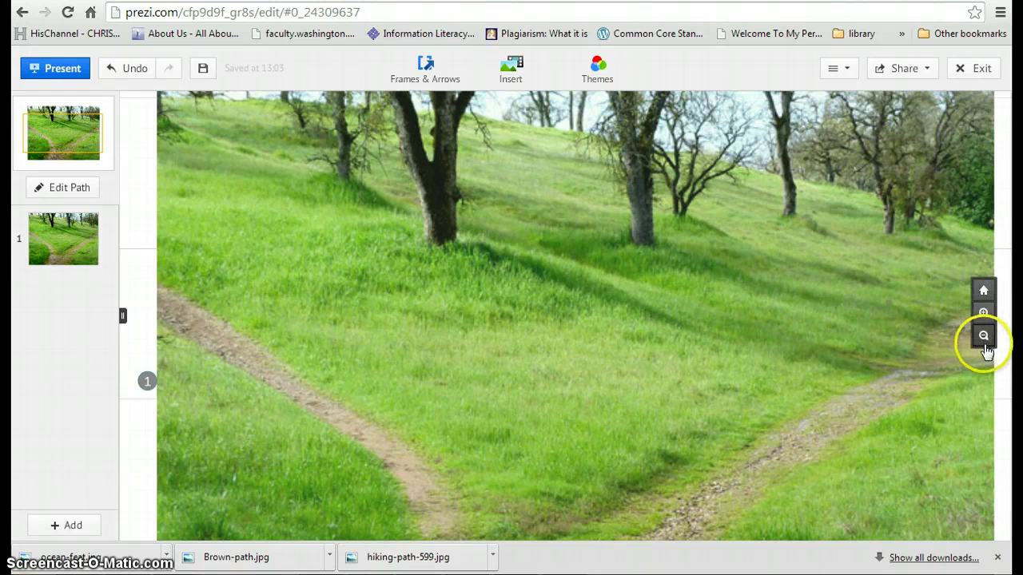
left_click(983, 337)
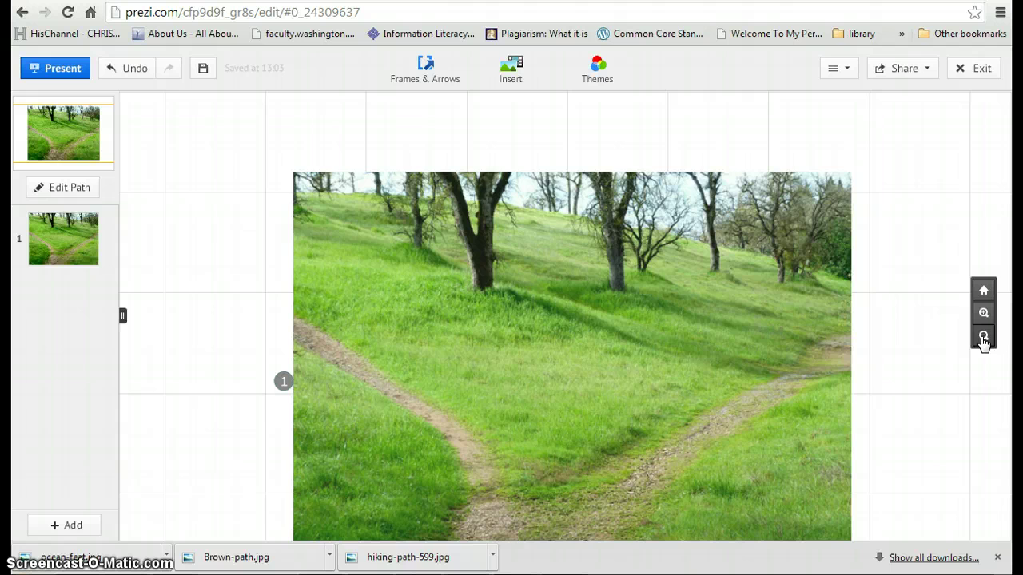
left_click(983, 337)
left_click(602, 310)
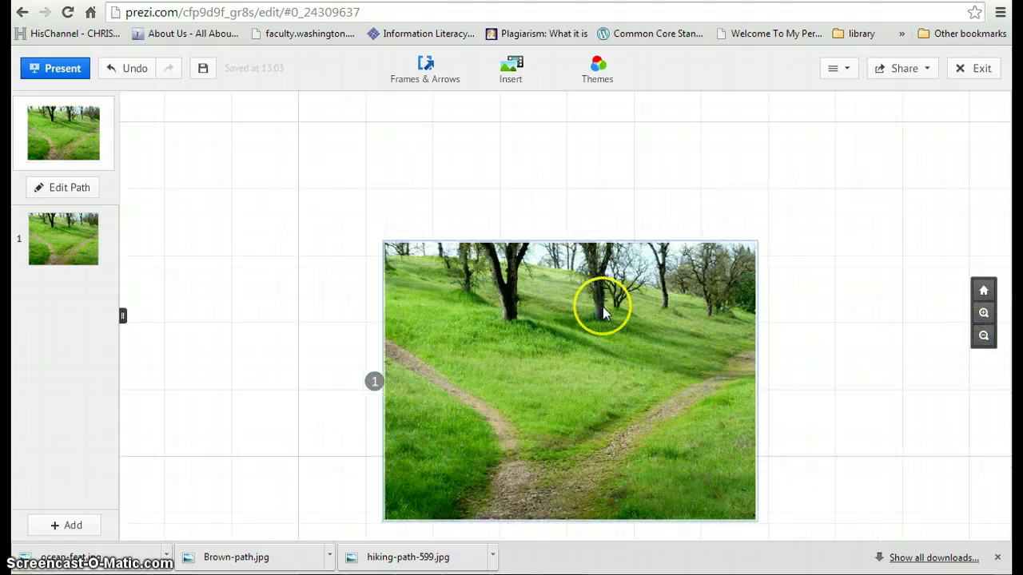
left_click(555, 368)
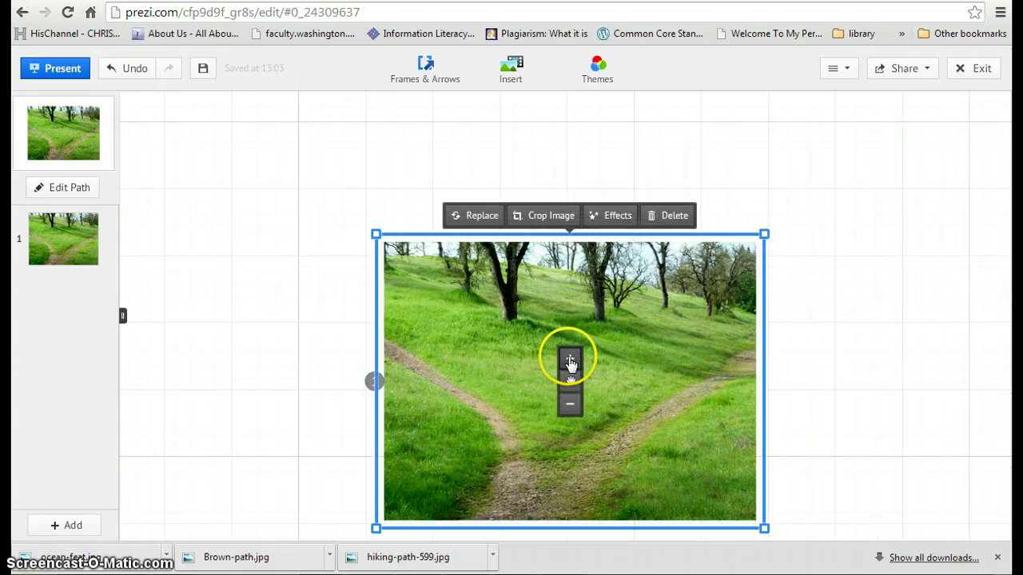
left_click(570, 360)
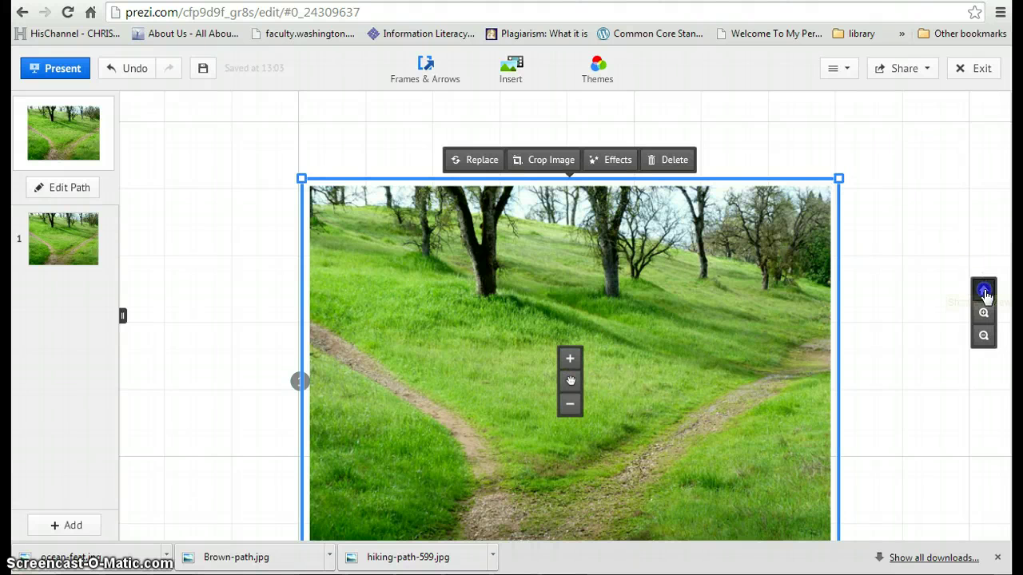
left_click(984, 291)
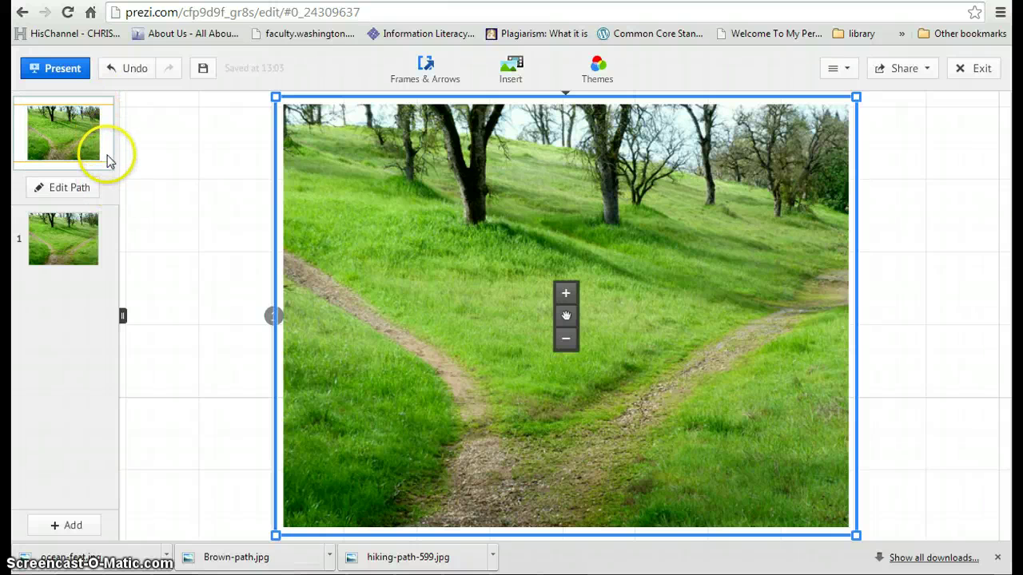
left_click(895, 382)
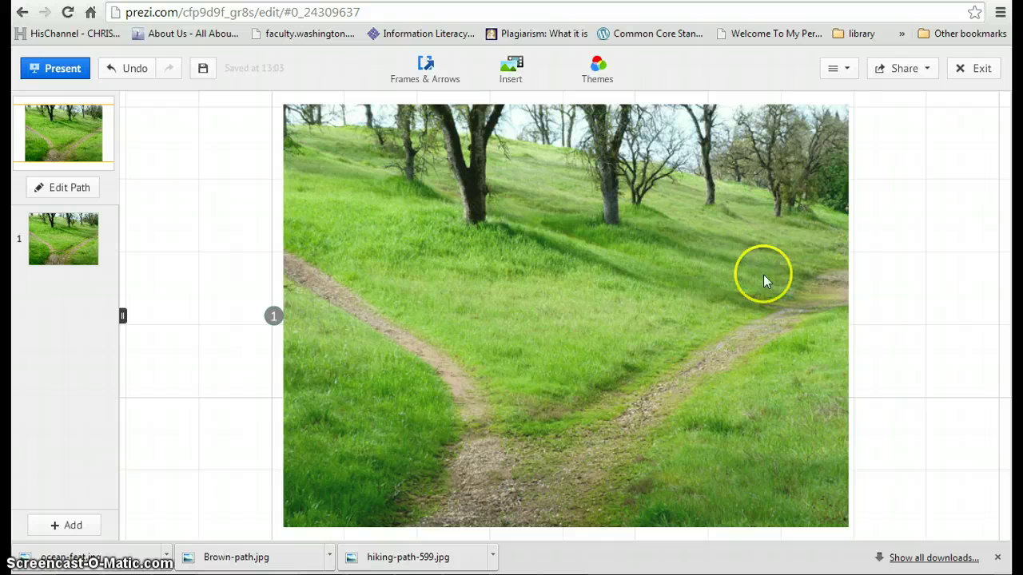
left_click(444, 69)
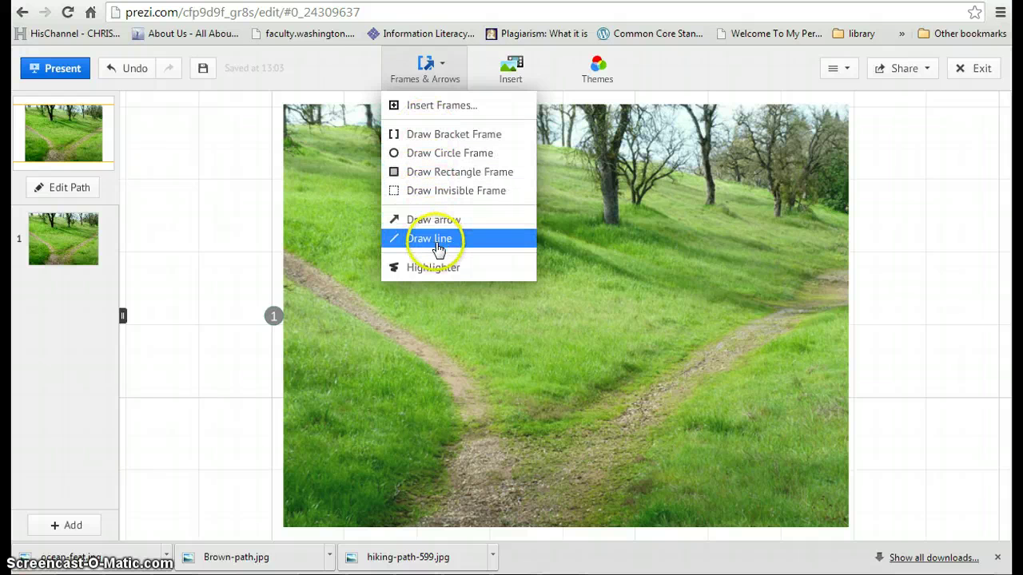
left_click(530, 79)
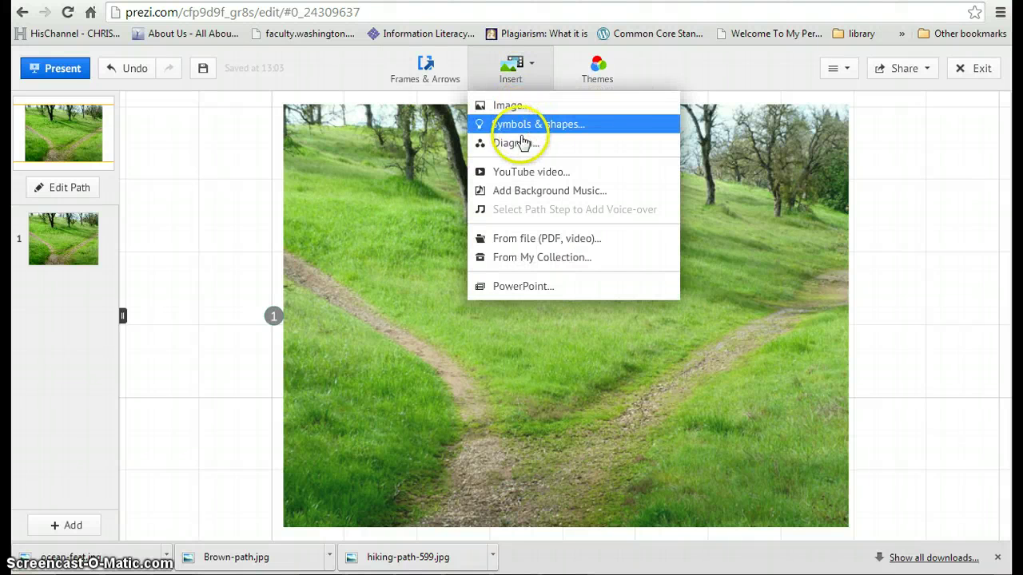
left_click(551, 433)
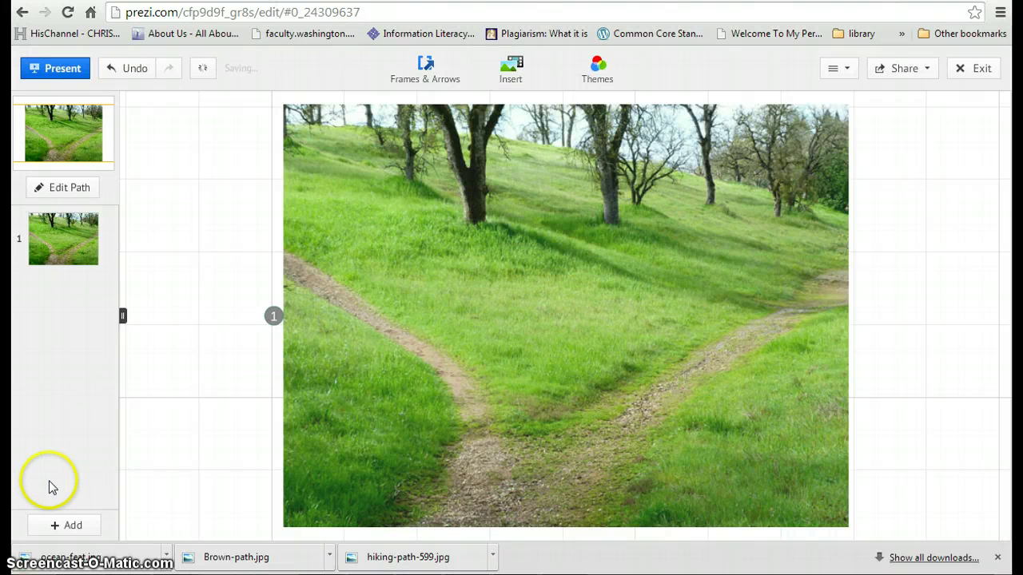
Step: Add a bracket frame with a caption and two side-by-side image placeholders in the middle of the hiking path image
left_click(55, 525)
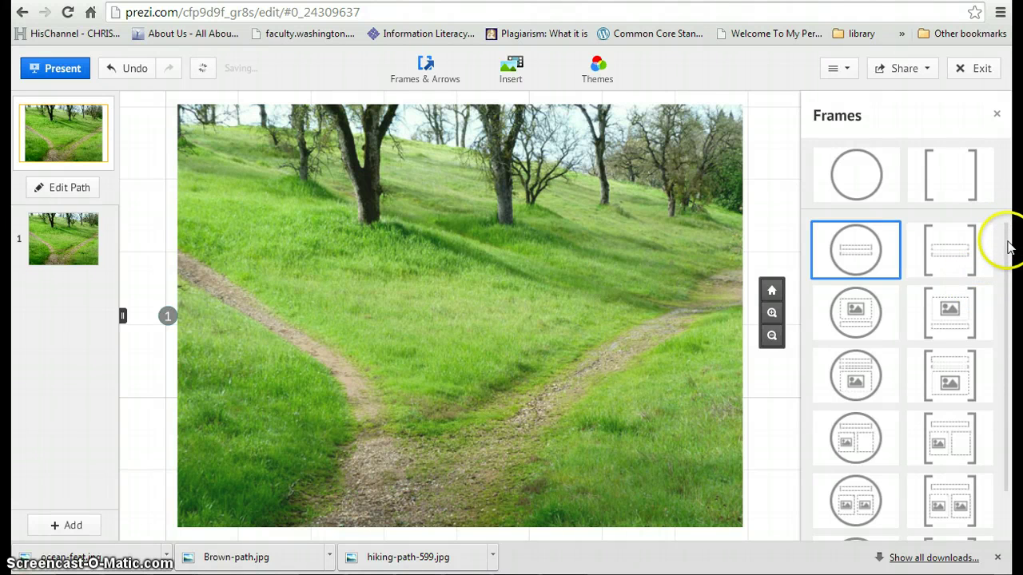
left_click_drag(1007, 246, 1010, 304)
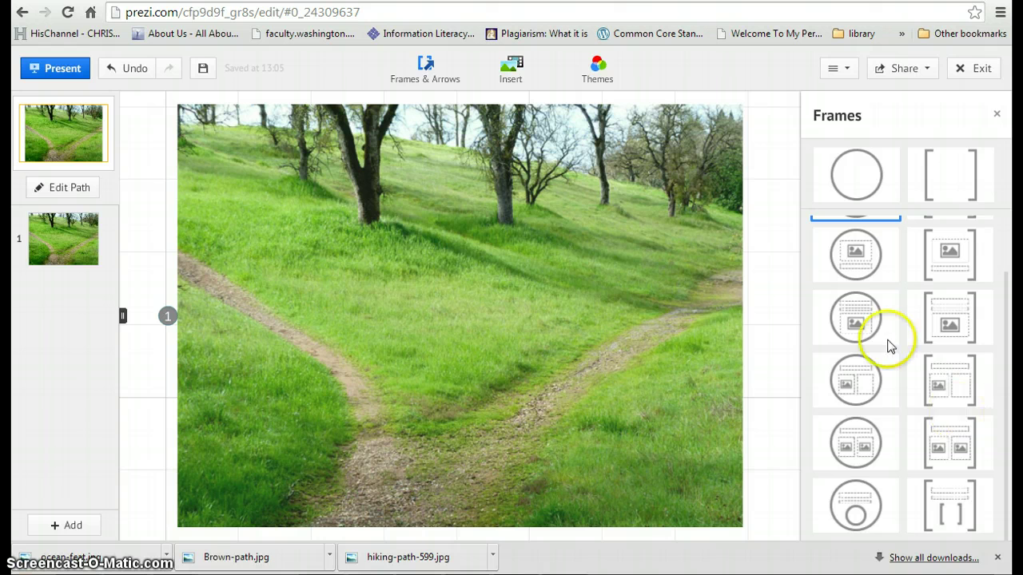
left_click(950, 443)
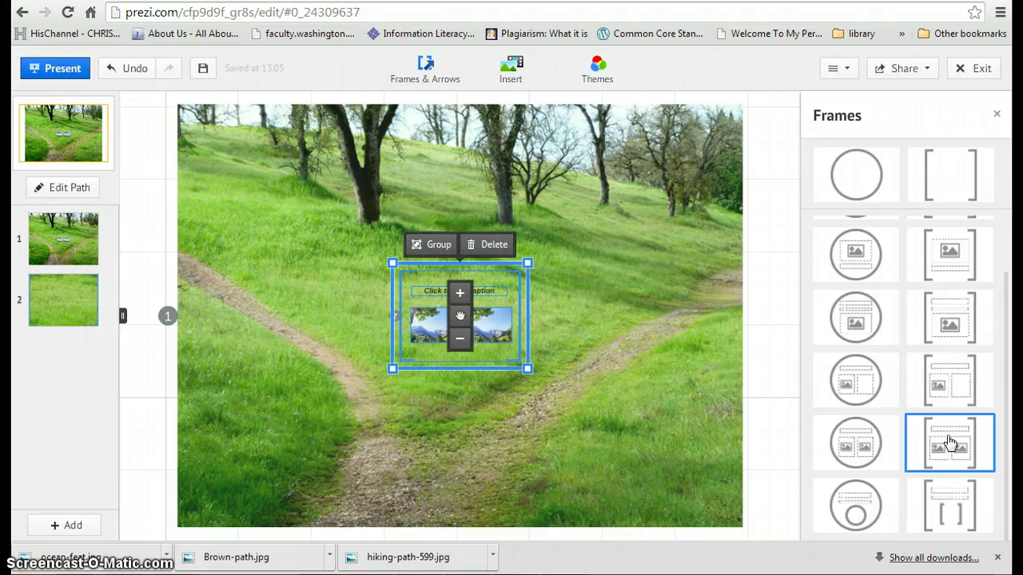
left_click(624, 350)
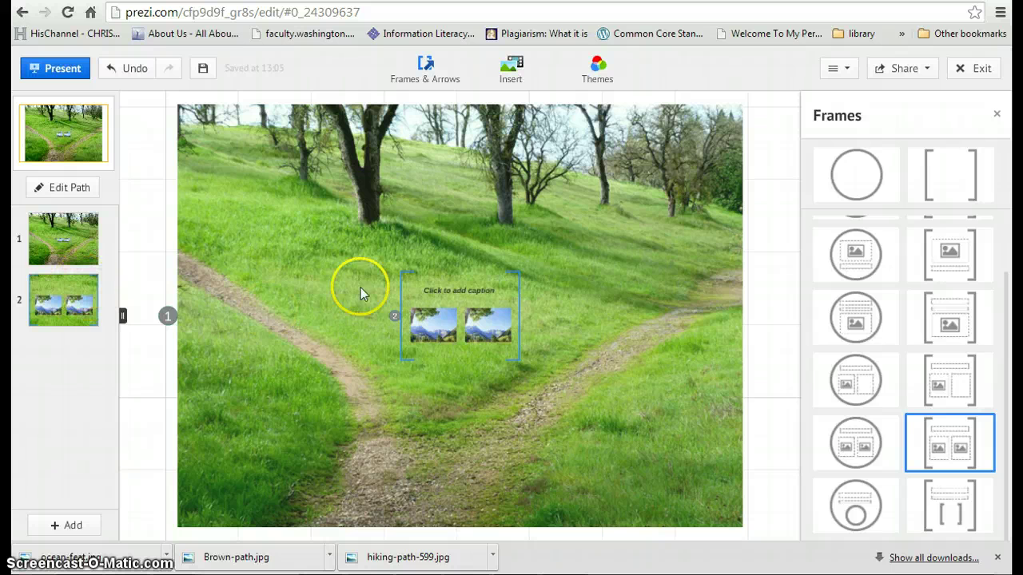
left_click(465, 327)
left_click(429, 378)
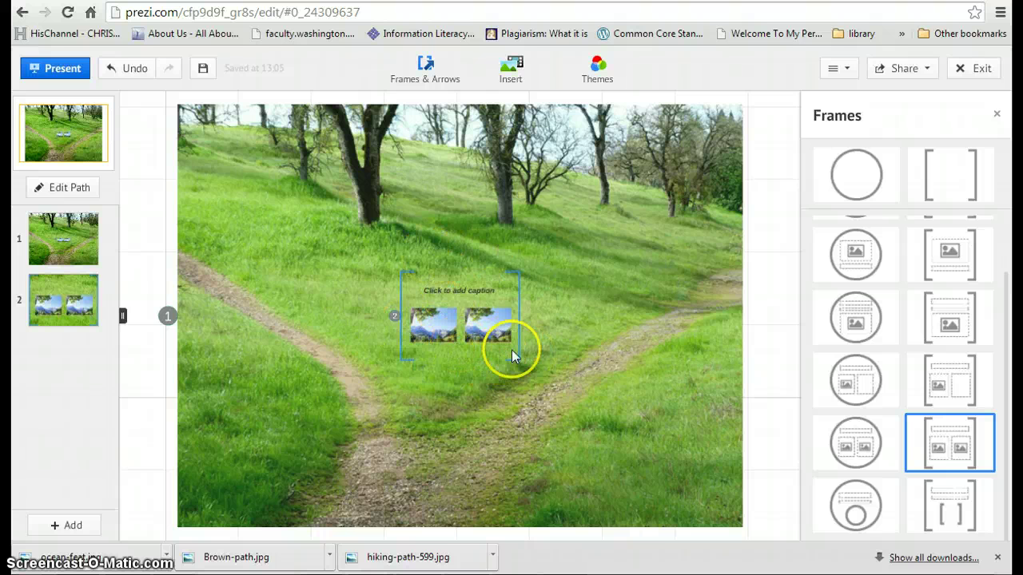
Step: Examine the new bracket frame's caption and image placeholders up close, close the frame layouts and return to the overview
left_click(772, 313)
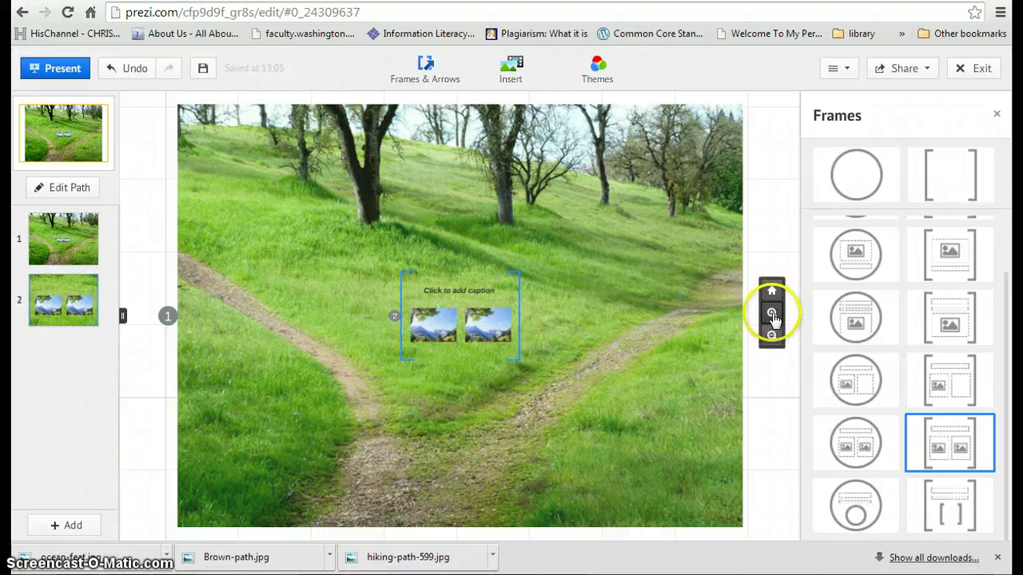
left_click(462, 326)
left_click(460, 315)
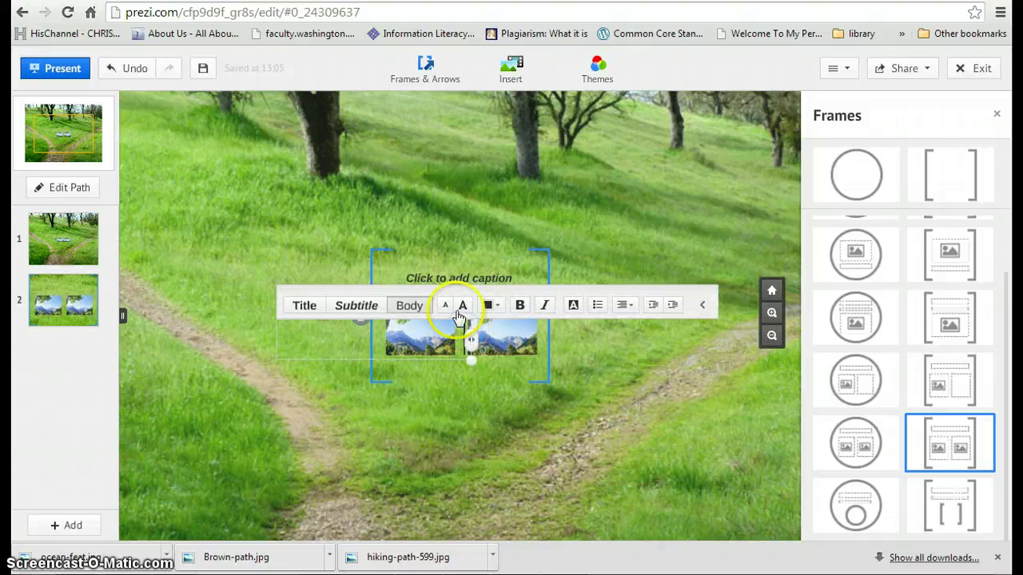
left_click(452, 382)
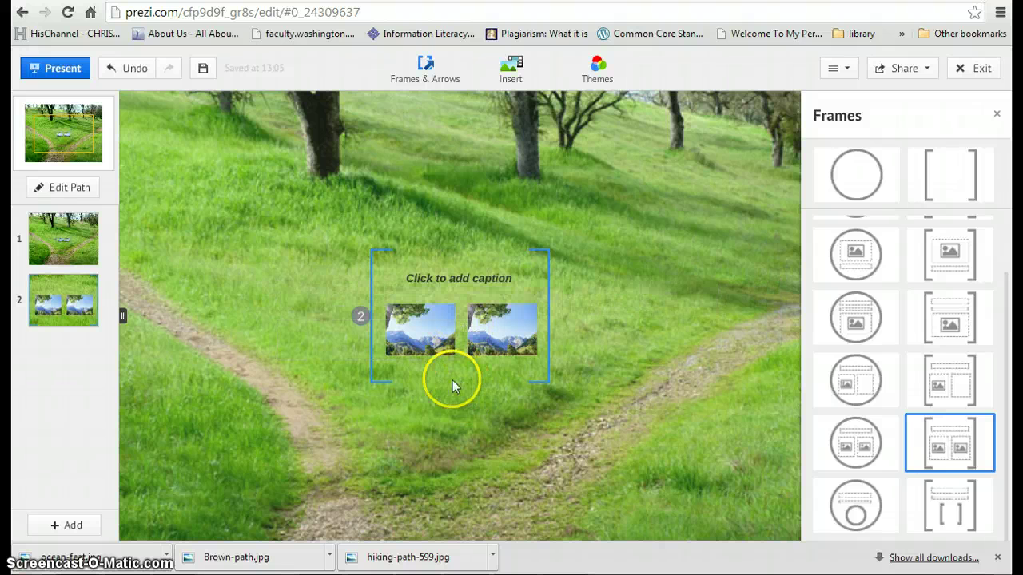
left_click(476, 282)
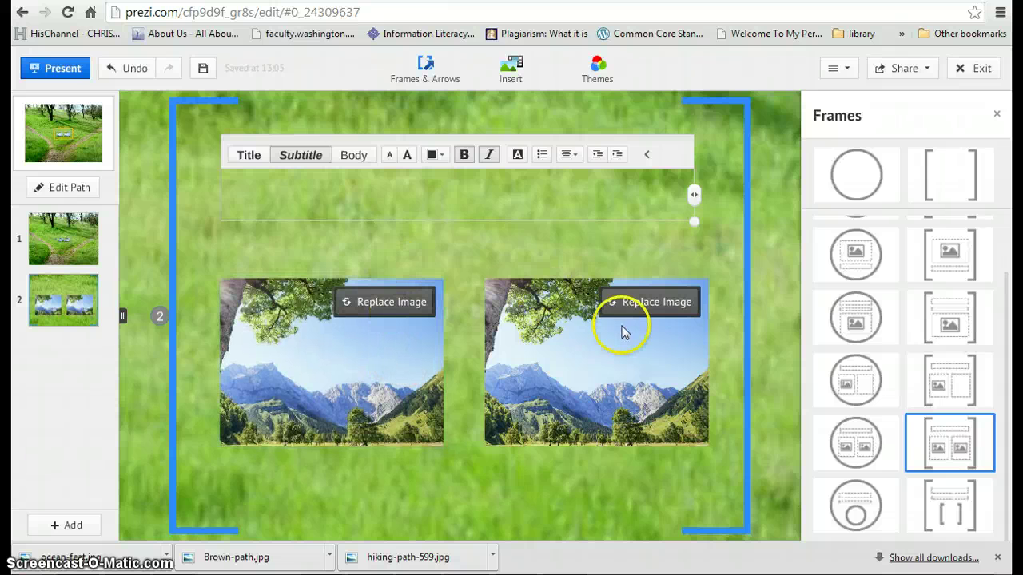
left_click(996, 114)
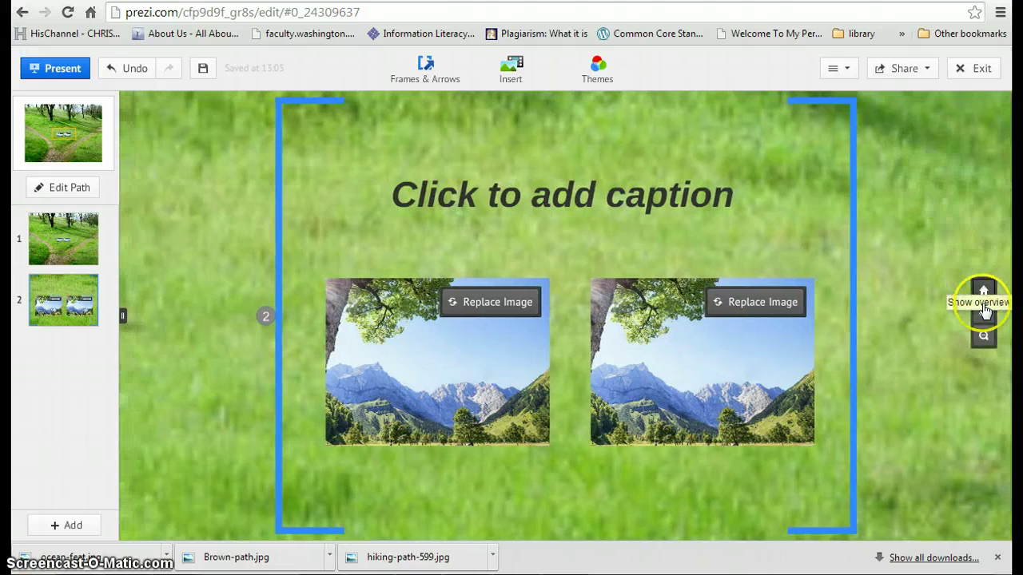
left_click(984, 292)
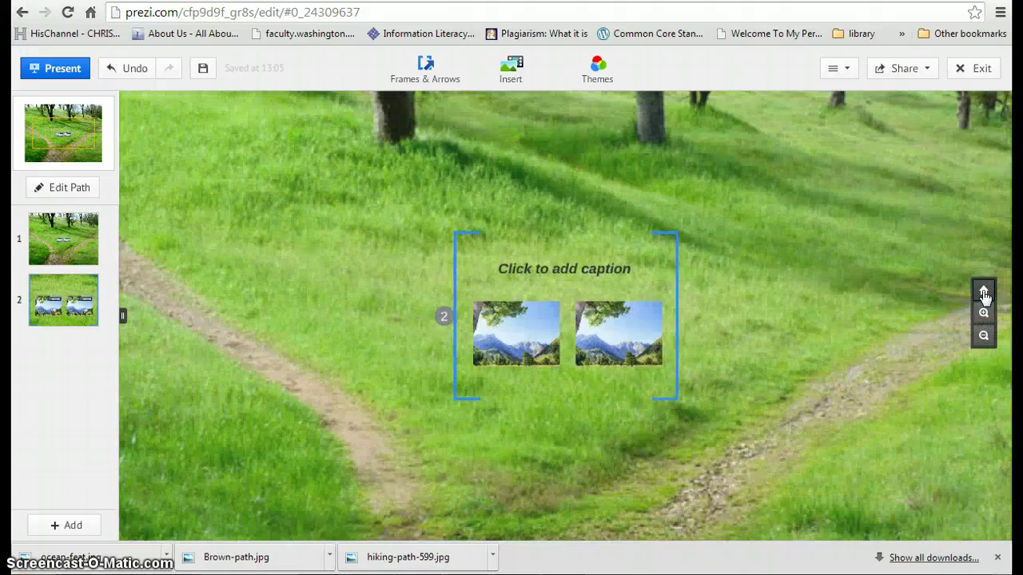